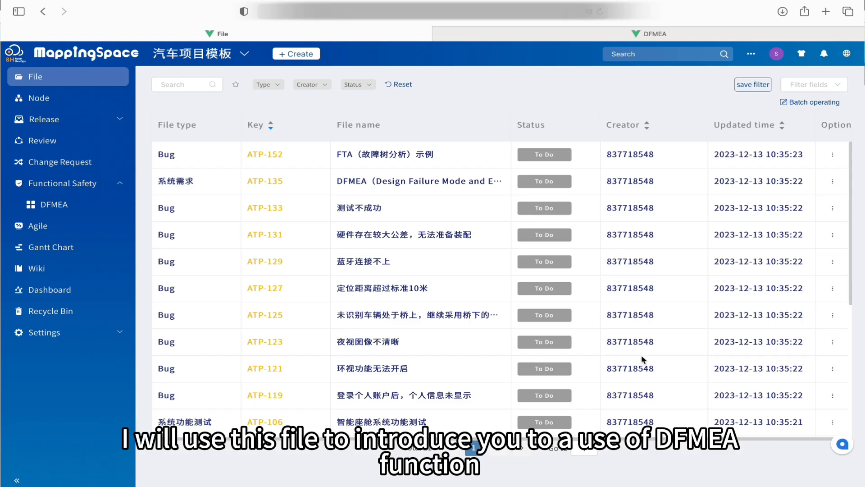
Open the DFMEA (Design Failure Mode…) file ATP-135 and switch its canvas to the DFMEA view.
left_click(277, 184)
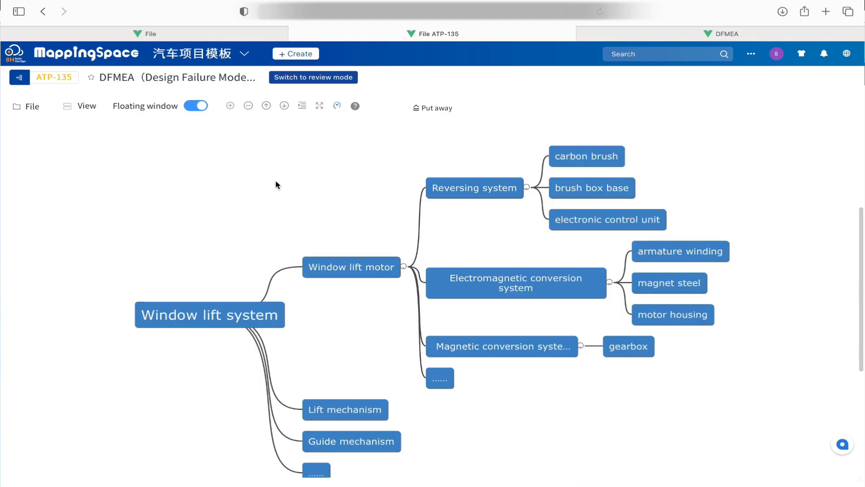
scroll(343, 240, "down", 1)
scroll(343, 240, "up", 1)
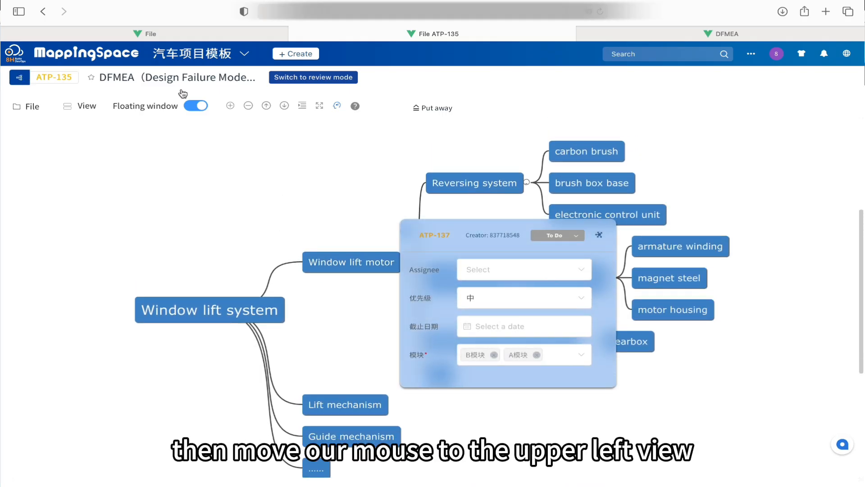
mouse_move(69, 106)
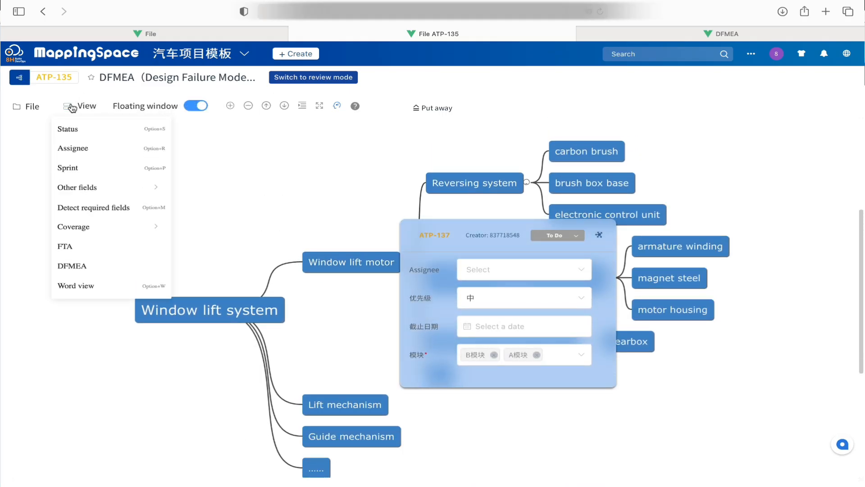
left_click(72, 266)
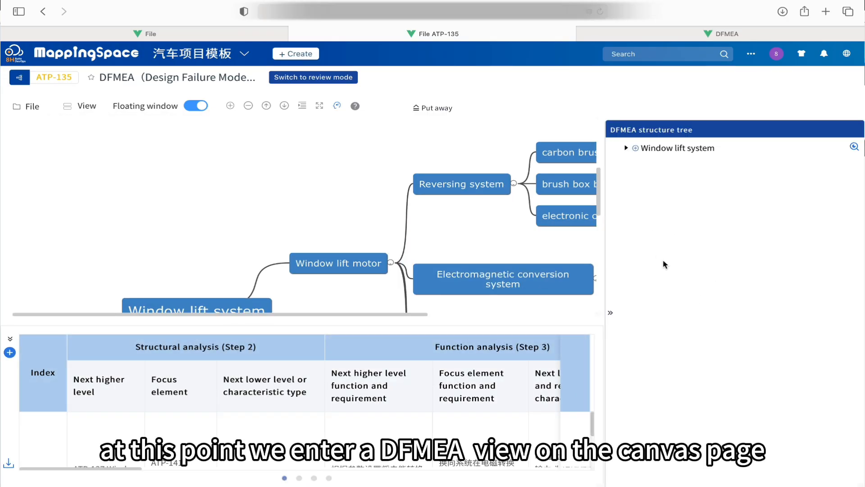
scroll(507, 218, "right", 3)
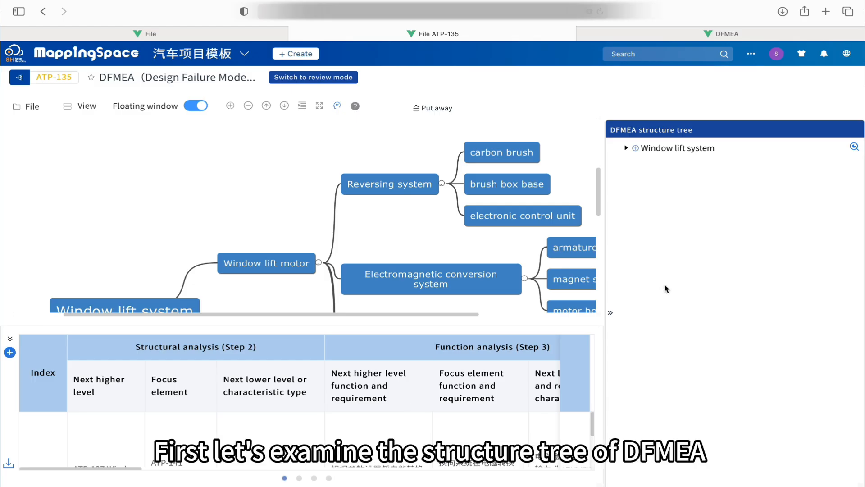
Expand Window lift system in the DFMEA structure tree and compare its child nodes with the canvas mind map.
left_click(626, 149)
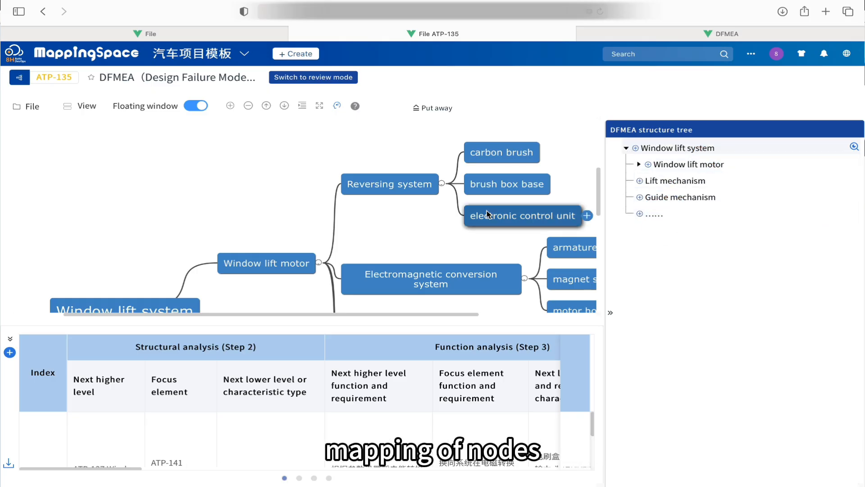
scroll(487, 219, "down", 2)
scroll(486, 219, "down", 2)
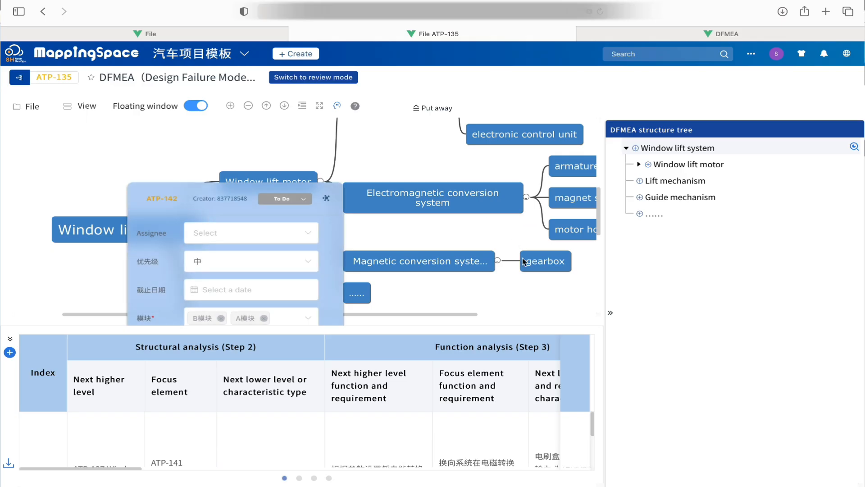
scroll(534, 286, "up", 3)
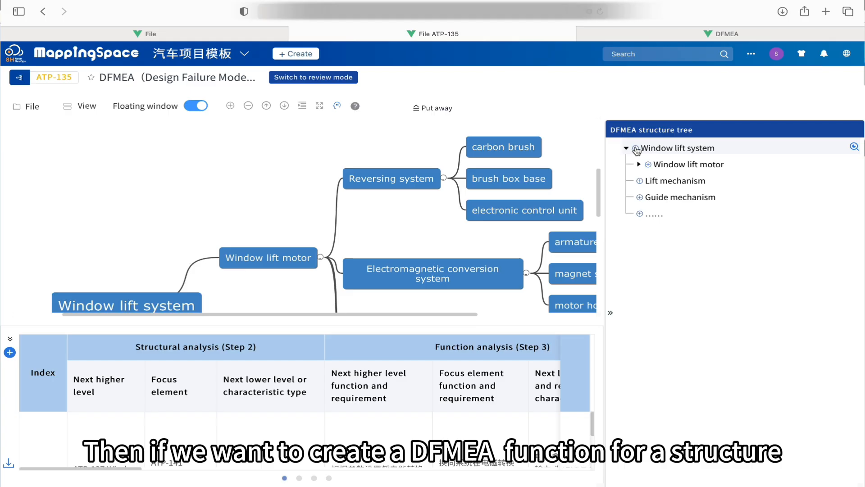
Add a function named "Function description111" to Window lift system in the structure tree.
left_click(657, 150)
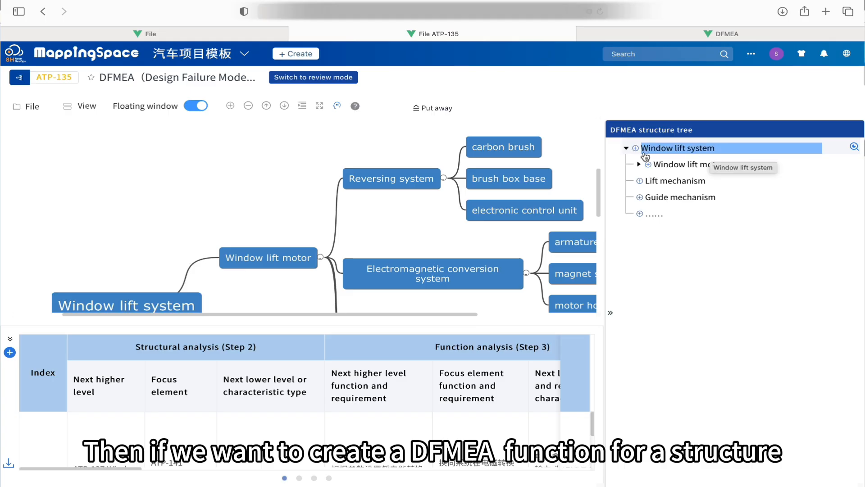
left_click(636, 148)
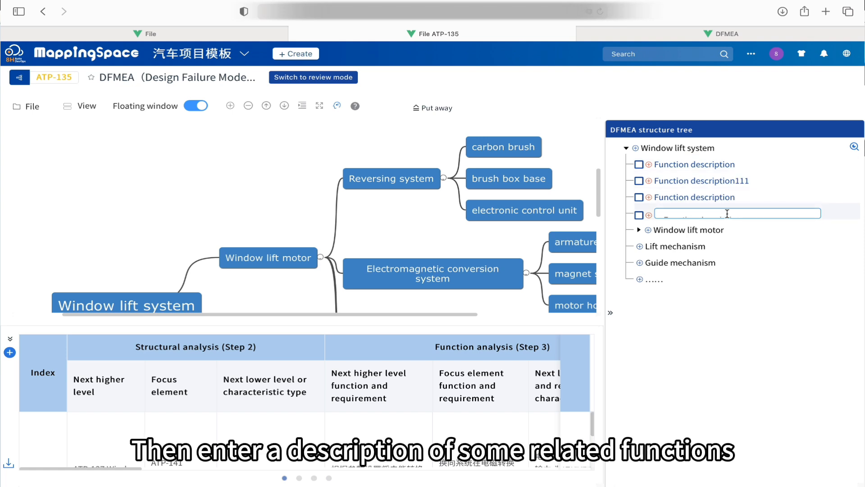
type("111")
left_click(851, 218)
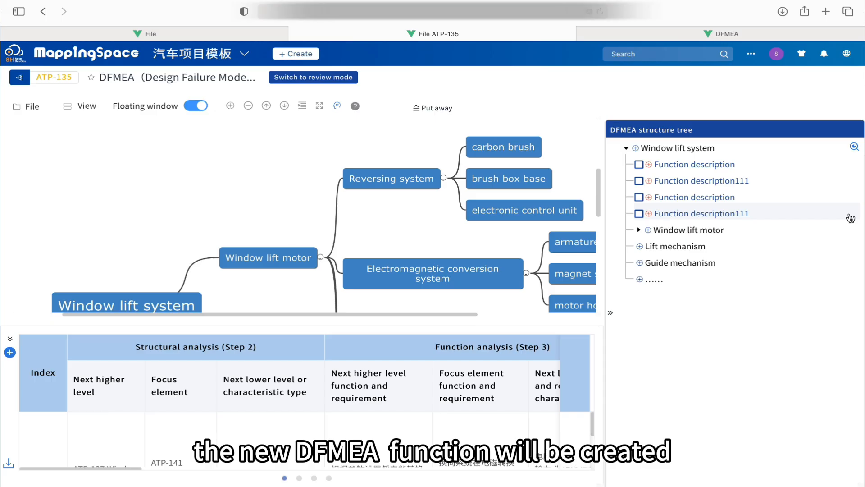
Add the suggested failure "Function description111 partial not working" under the new Function description111.
left_click(650, 214)
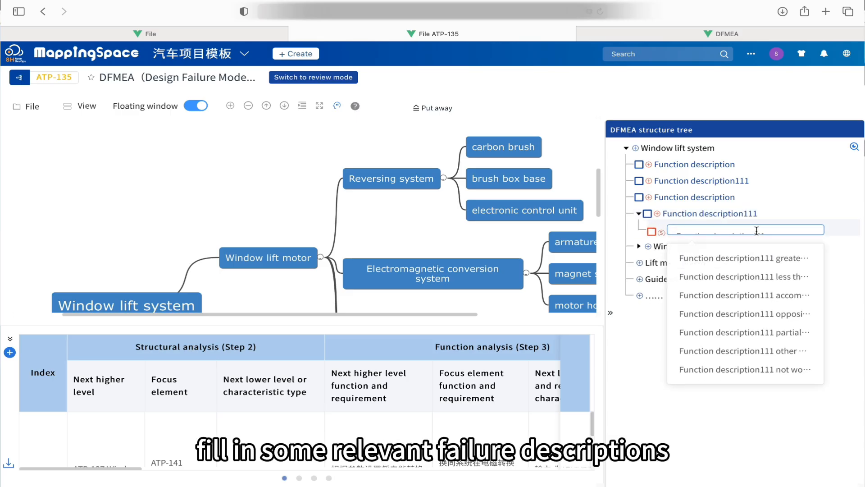
left_click(772, 333)
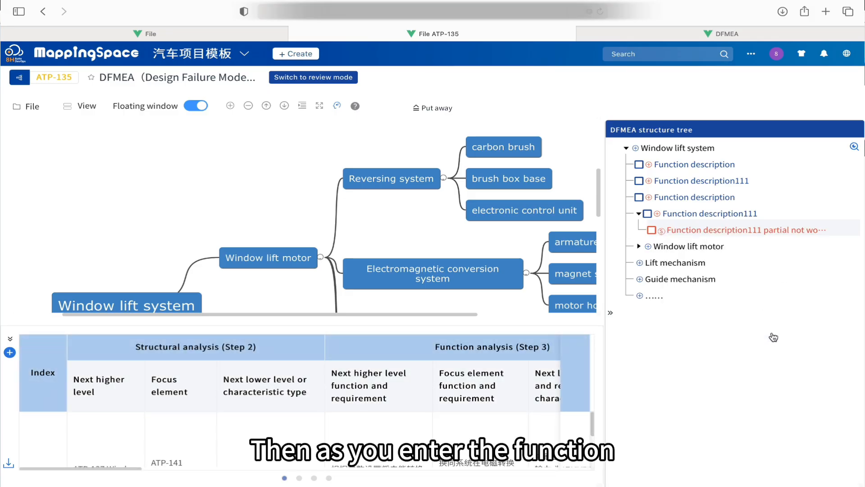
left_click(695, 231)
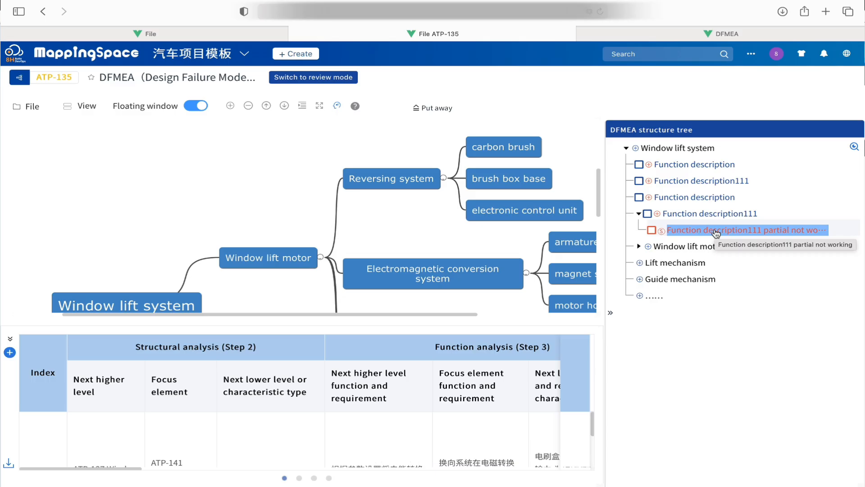
Set the severity (S) of the "Function description111 partial not working" failure to 9.
left_click(663, 232)
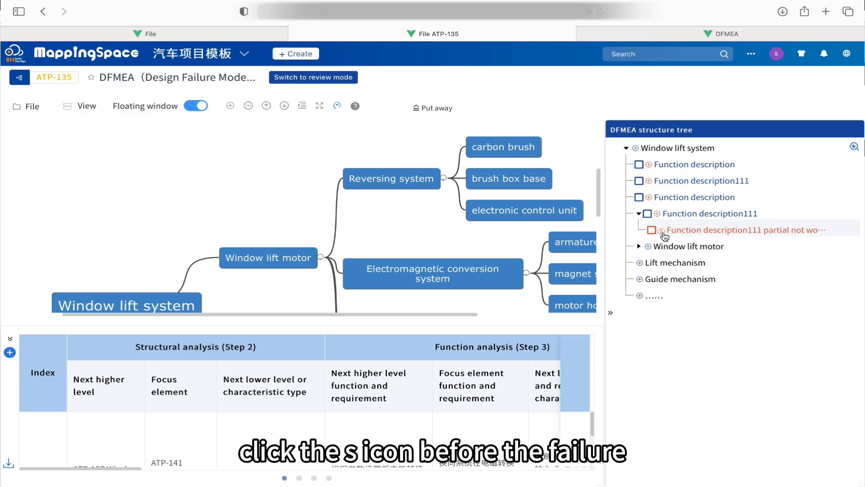
left_click(662, 231)
left_click(459, 236)
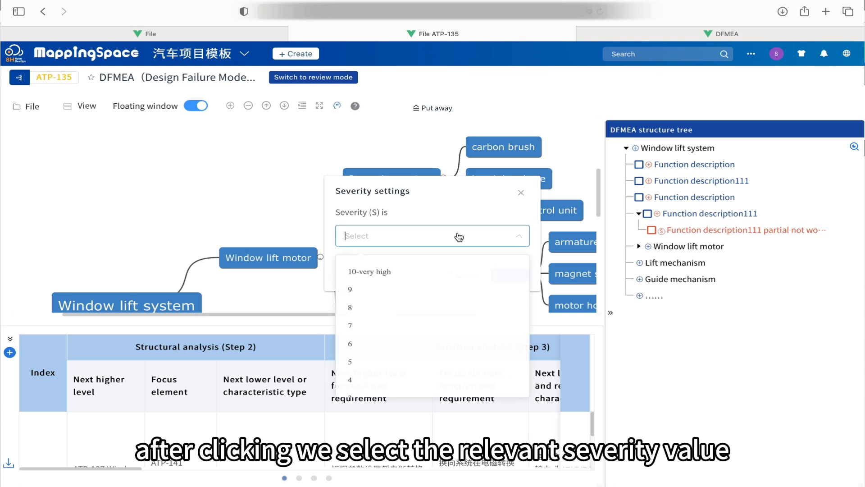
left_click(444, 293)
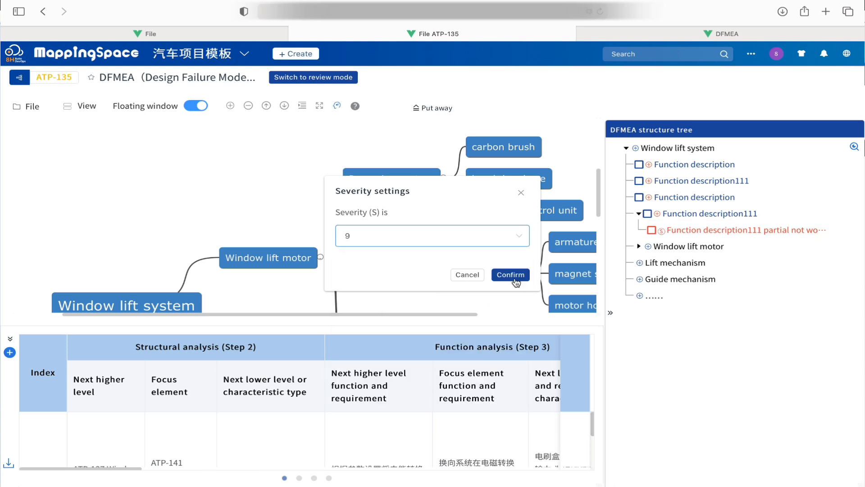
left_click(525, 279)
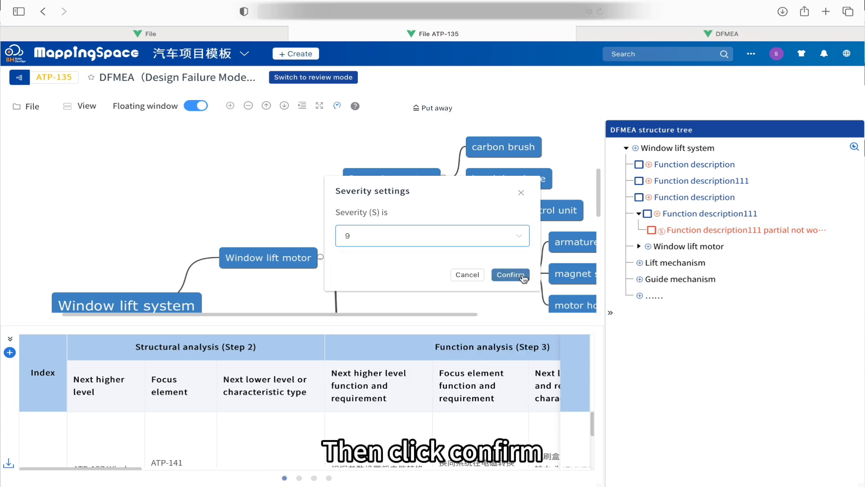
left_click(522, 278)
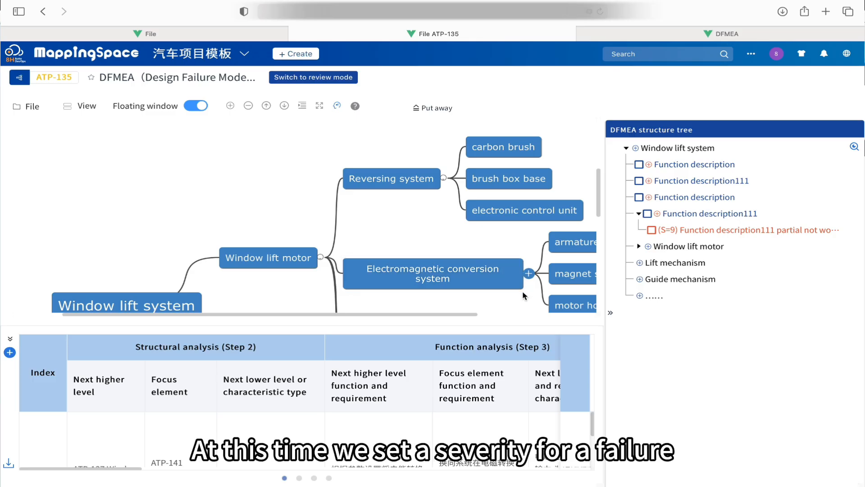
left_click(710, 262)
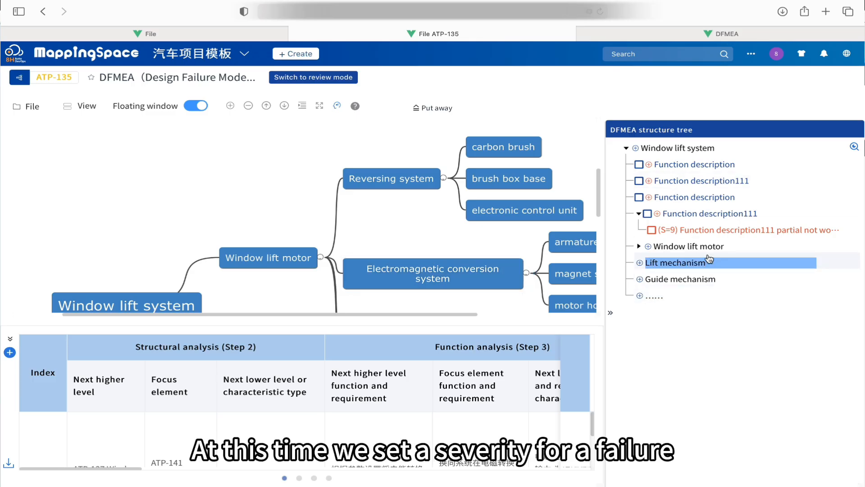
left_click(711, 236)
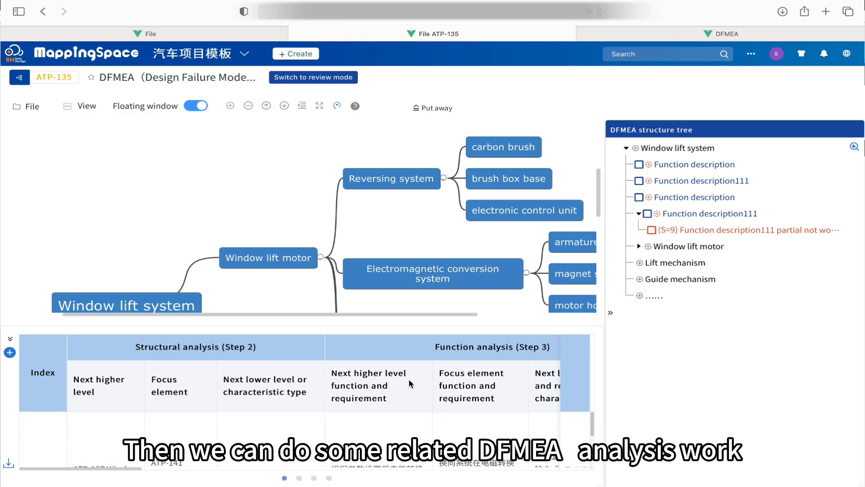
Collapse the structure tree, enlarge the DFMEA analysis table and add a new row to it.
left_click(612, 315)
left_click_drag(563, 325, 566, 191)
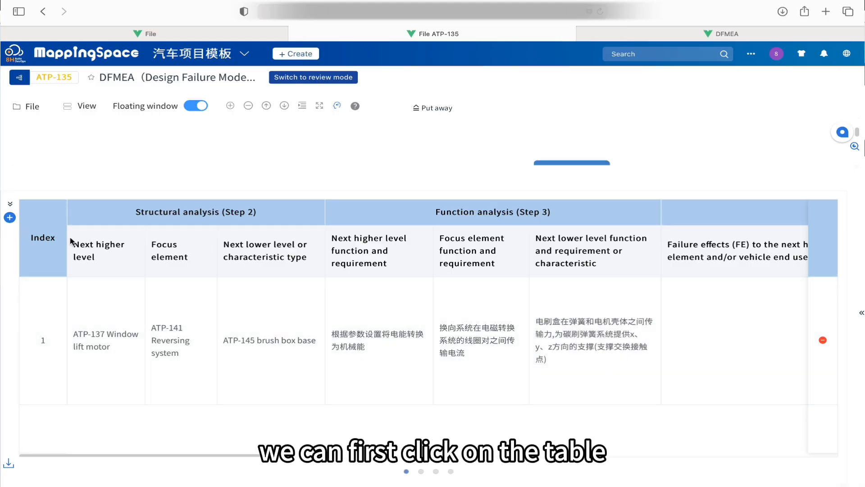
left_click(10, 218)
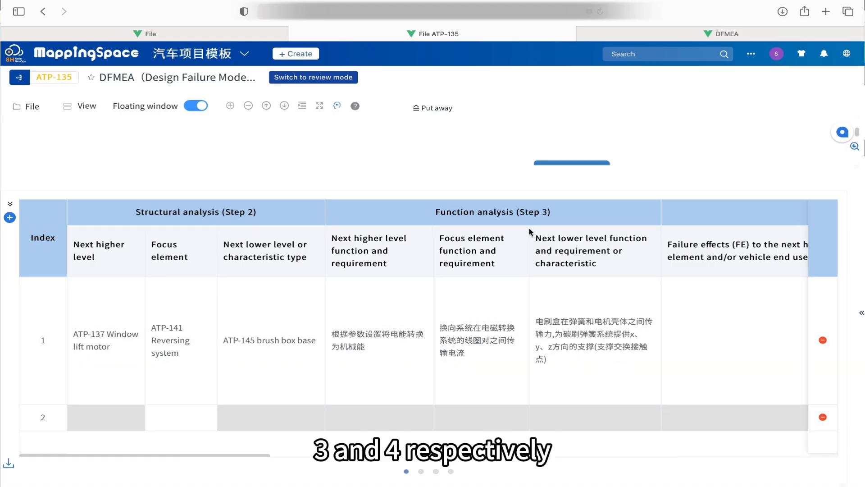
Review the analysis table's columns from structural analysis (Step 2) through risk analysis (Step 5) and optimization (Step 6).
scroll(529, 230, "right", 5)
scroll(528, 231, "right", 2)
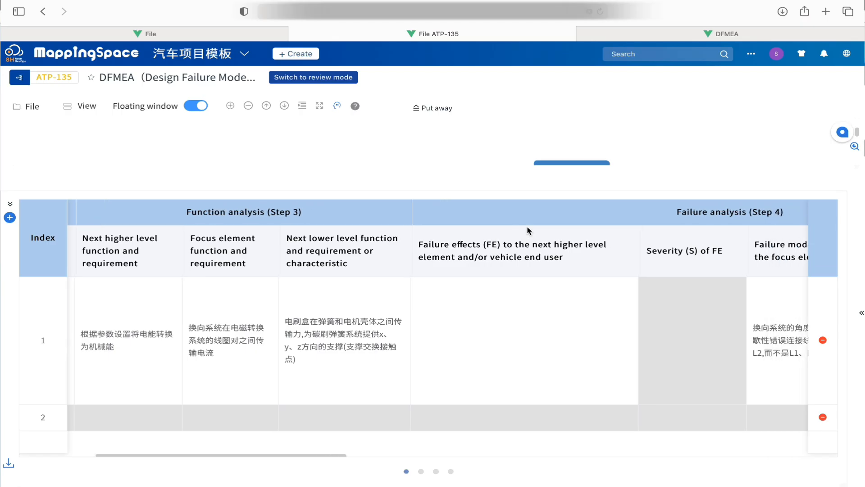
scroll(528, 230, "right", 1)
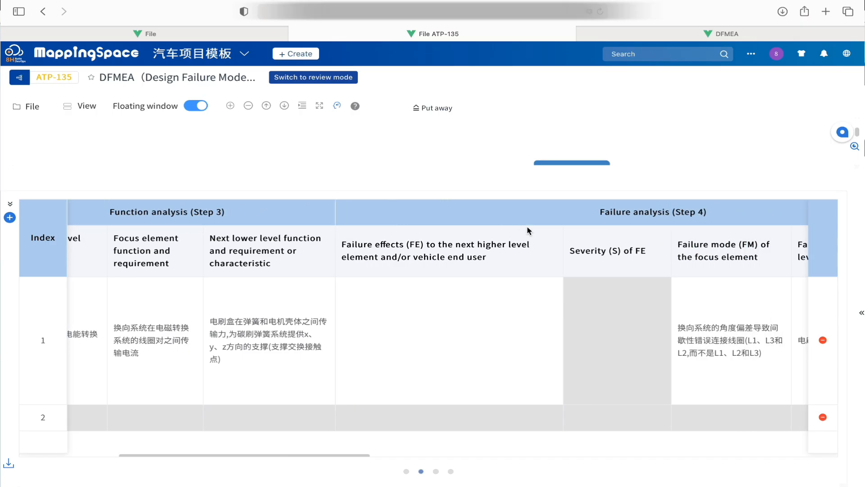
scroll(529, 230, "right", 5)
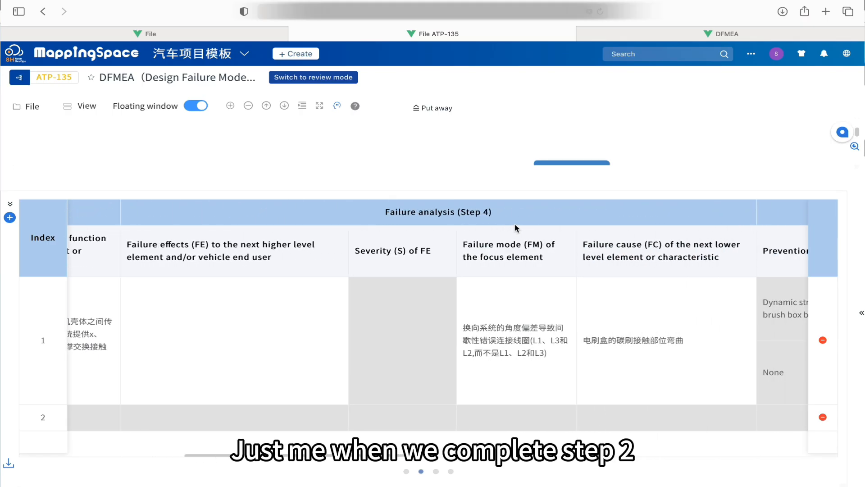
scroll(516, 228, "left", 11)
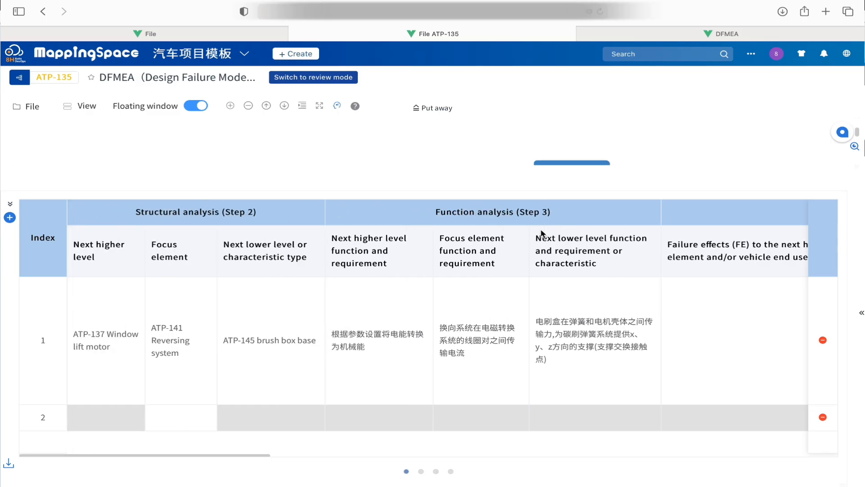
scroll(495, 223, "right", 7)
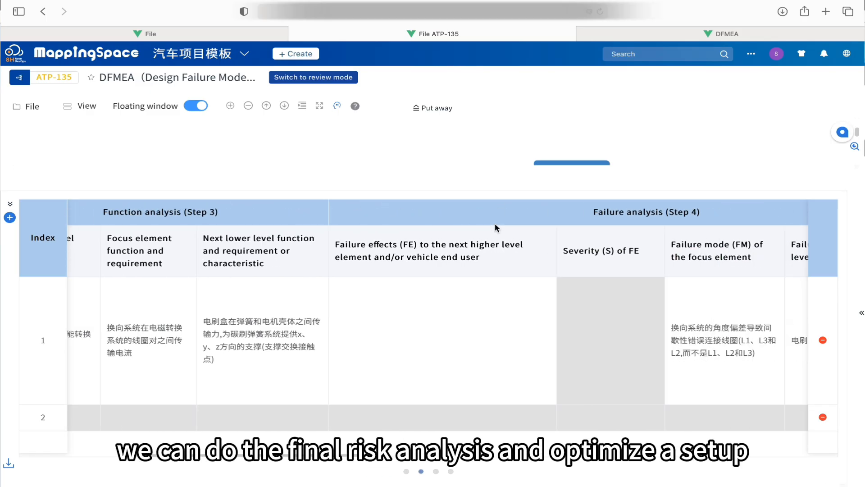
scroll(494, 223, "right", 16)
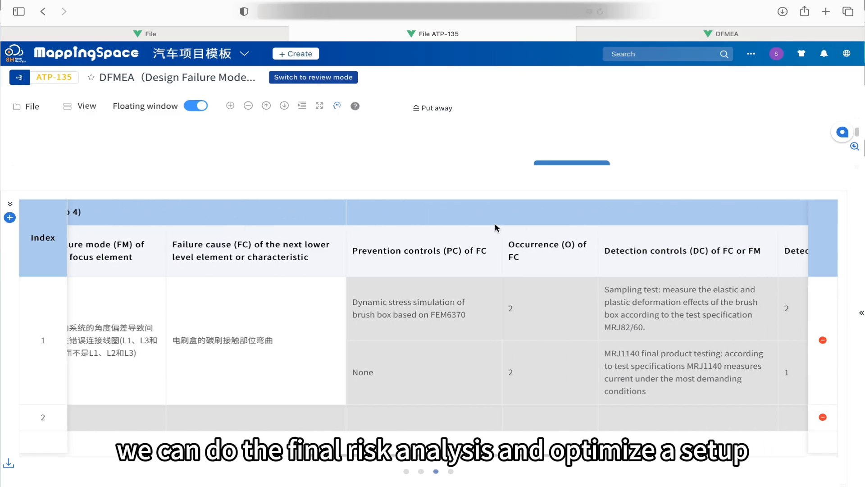
scroll(495, 223, "right", 6)
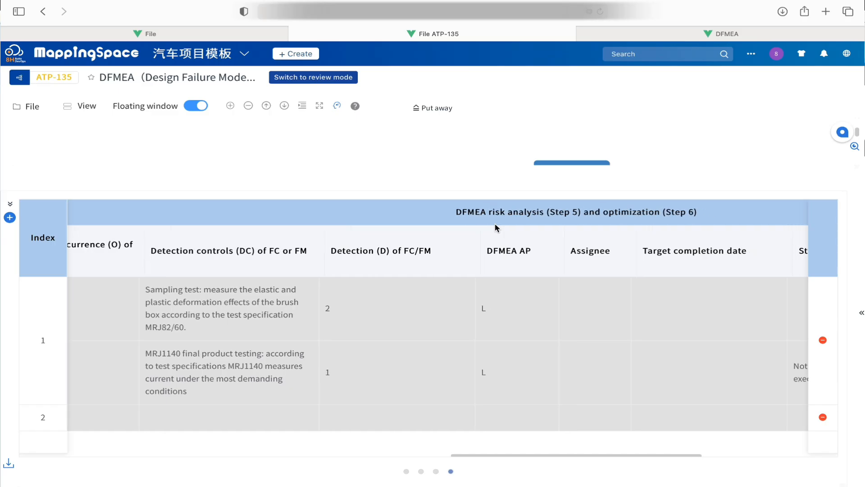
scroll(495, 223, "right", 6)
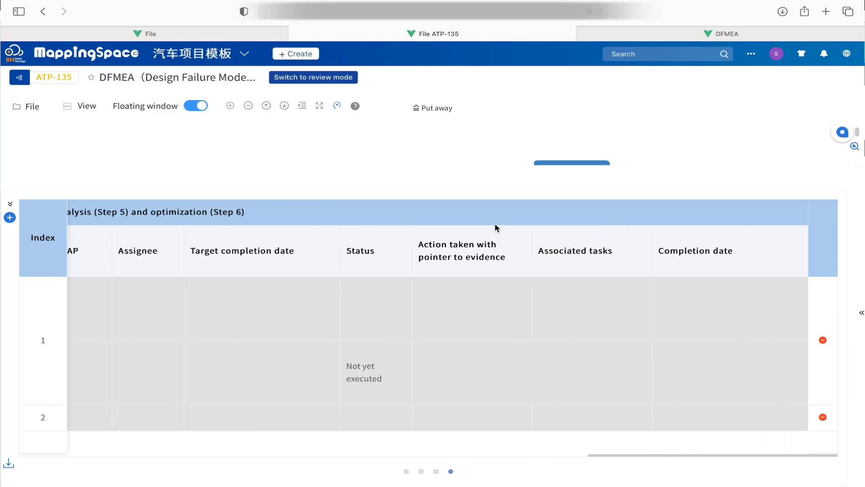
scroll(495, 223, "left", 20)
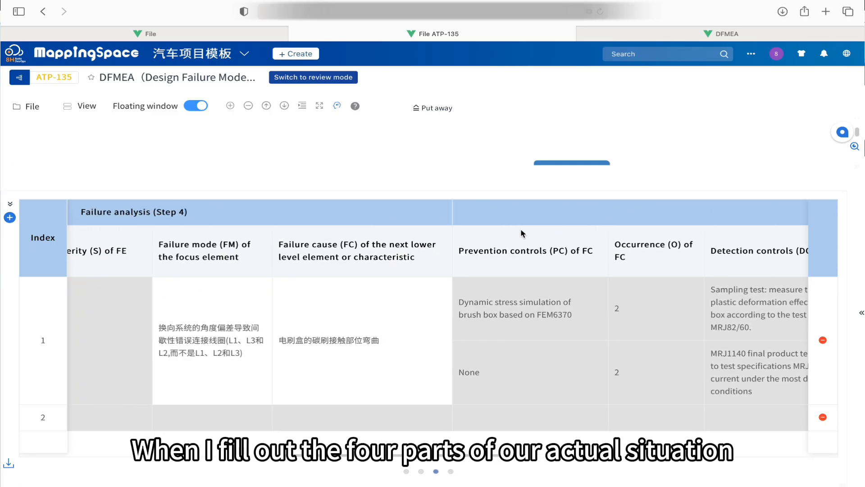
scroll(579, 244, "left", 10)
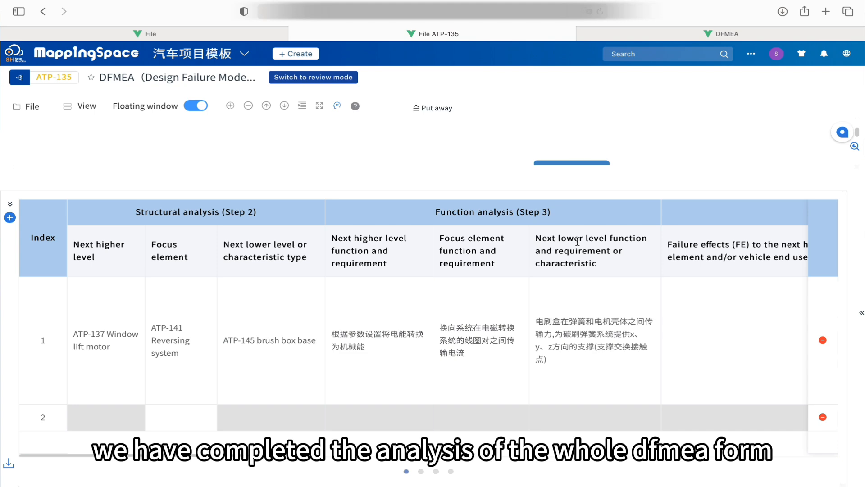
scroll(636, 273, "right", 8)
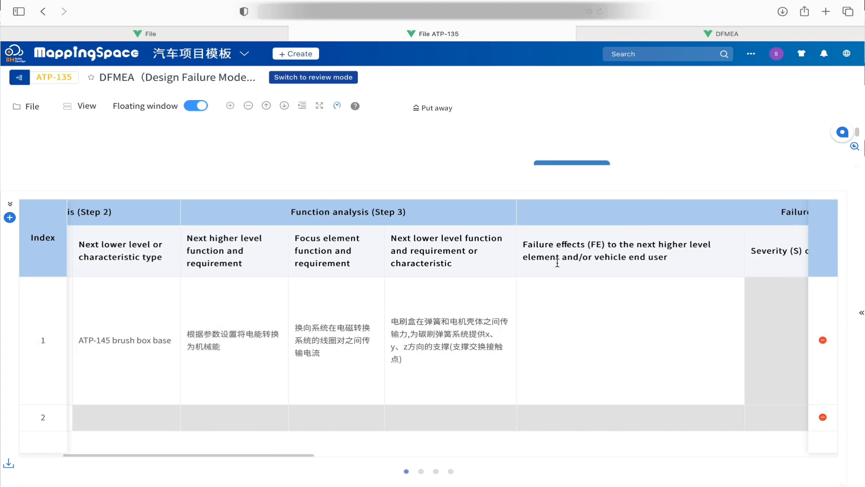
scroll(558, 266, "left", 8)
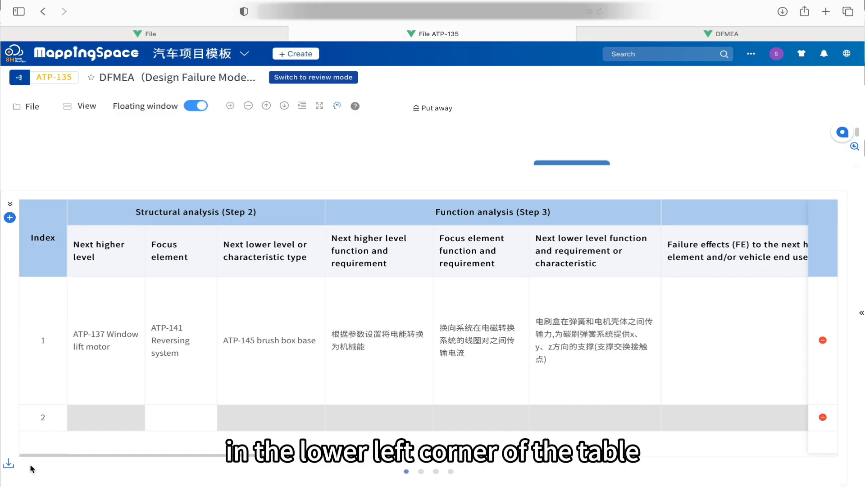
Export the DFMEA analysis table to an Excel file and switch to the exported workbook in Excel.
left_click(12, 462)
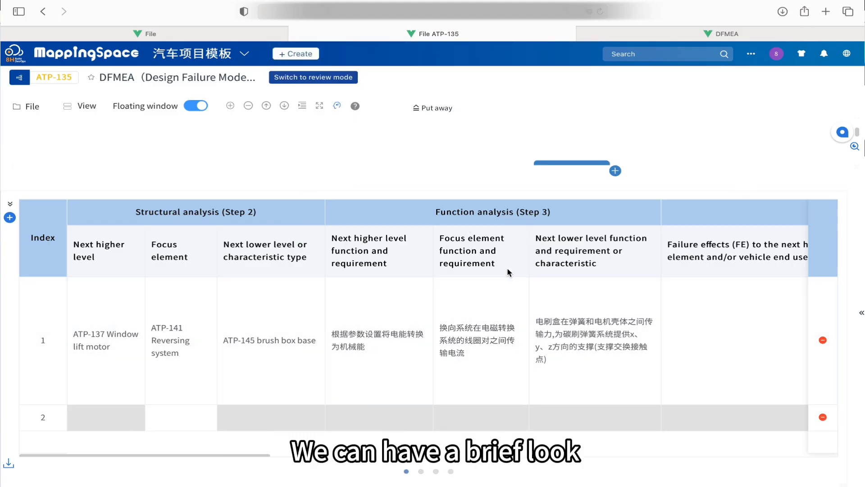
key("ctrl+Right")
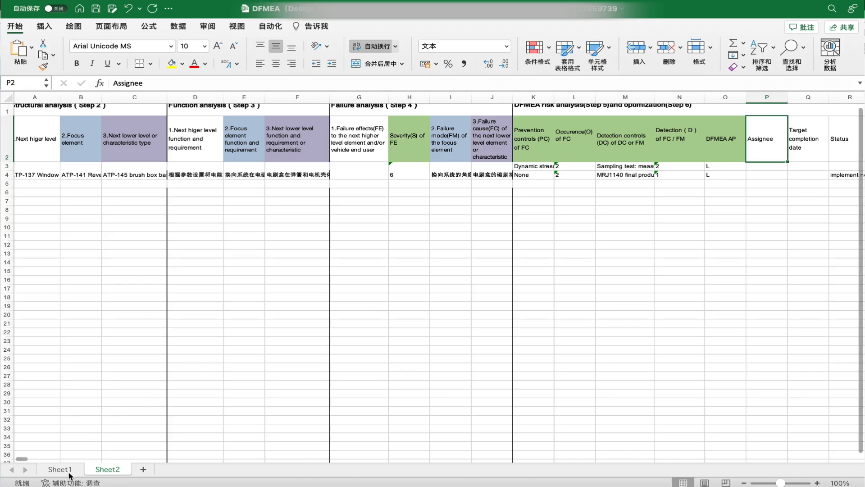
Examine the basic information fields of the Preparing and Planning (Step 1) form on Sheet1.
left_click(55, 470)
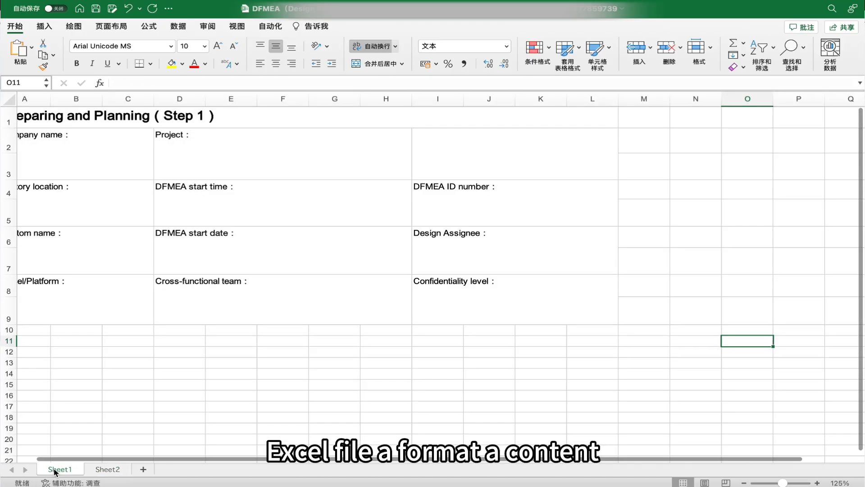
left_click(104, 470)
left_click(78, 472)
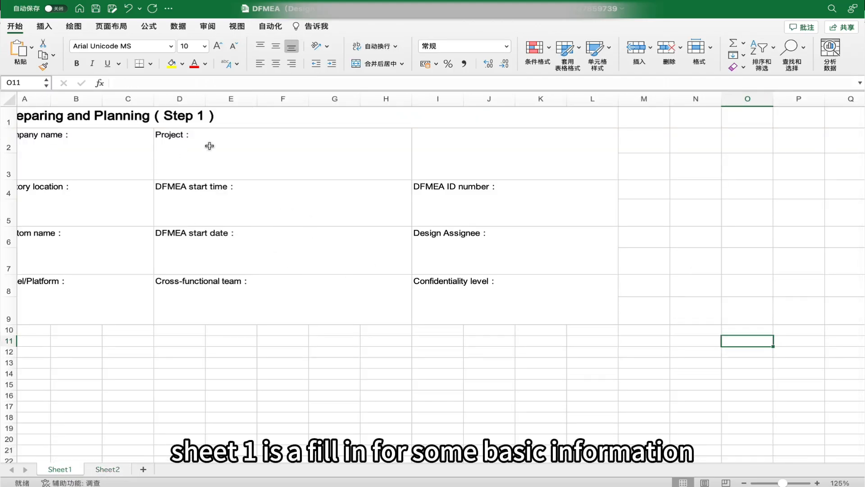
scroll(334, 240, "left", 2)
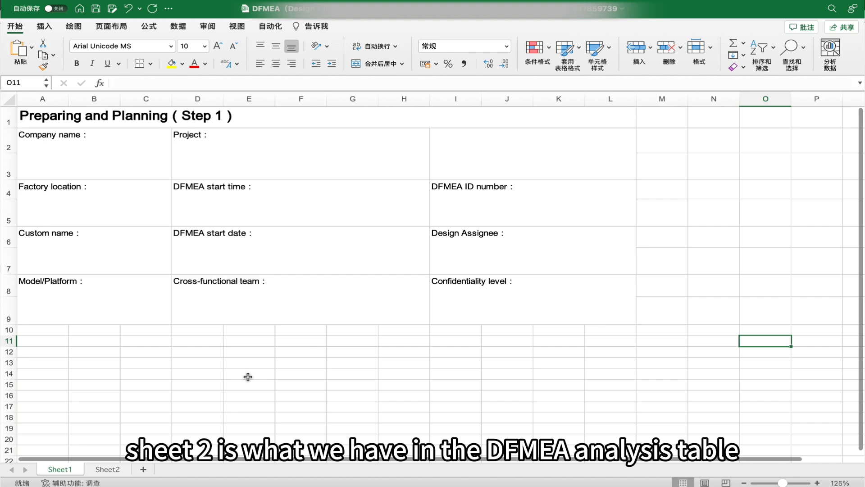
Examine the exported analysis table on Sheet2, from structural analysis (Step 2) through risk analysis and optimization (Steps 5 and 6).
left_click(108, 469)
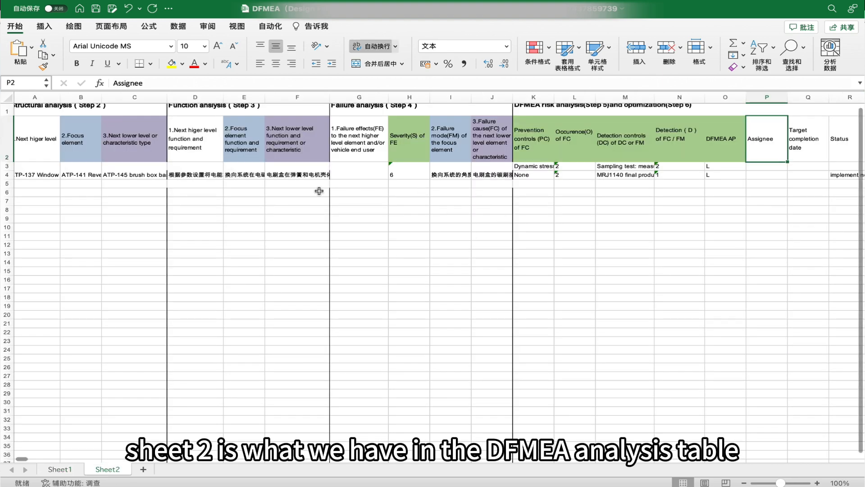
scroll(553, 229, "right", 10)
scroll(547, 228, "left", 9)
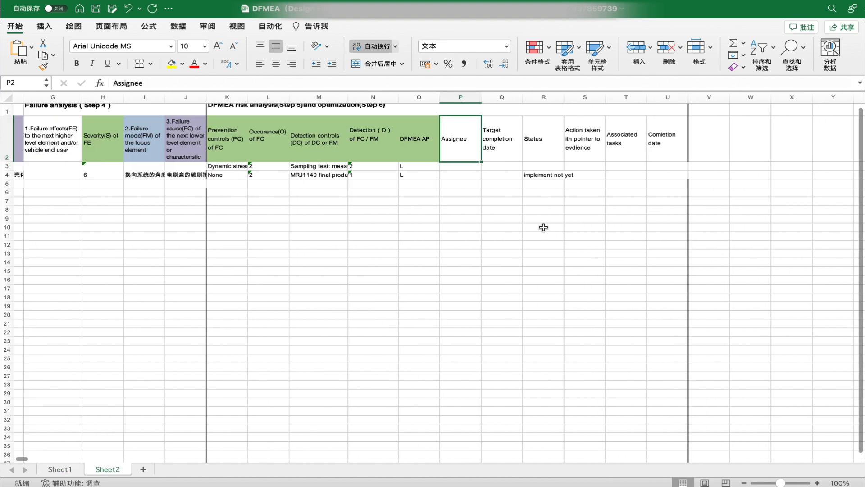
scroll(545, 227, "right", 5)
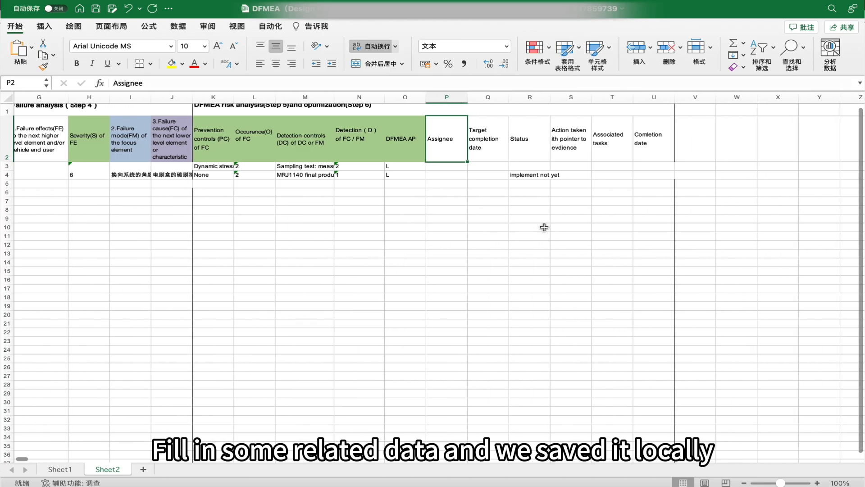
scroll(545, 227, "left", 6)
scroll(544, 227, "left", 1)
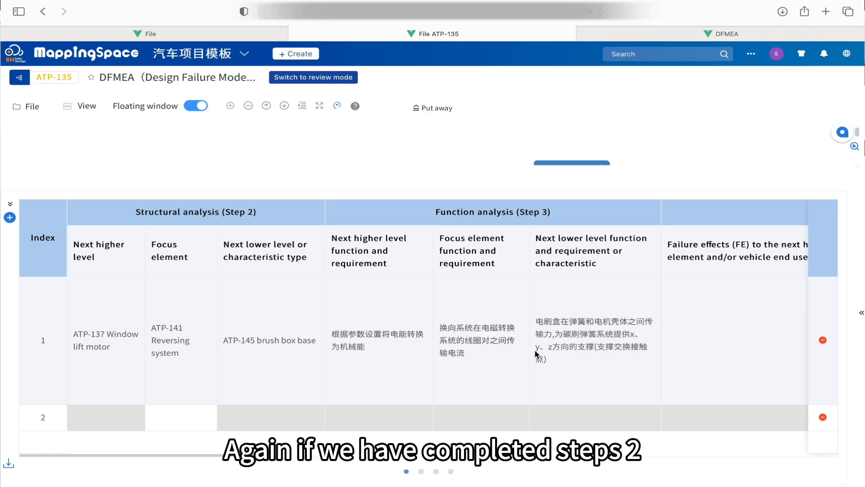
Switch back to MappingSpace and check the analysis table's failure analysis, risk analysis and optimization columns up to Completion date.
scroll(477, 352, "right", 15)
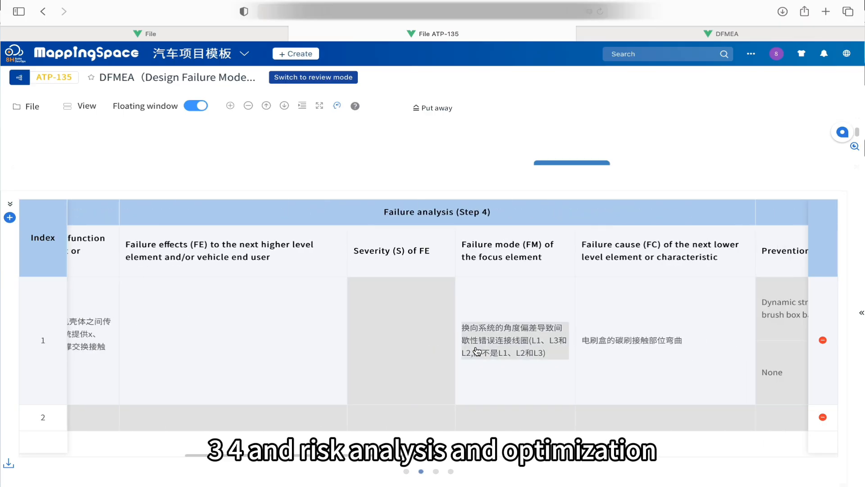
scroll(476, 350, "right", 15)
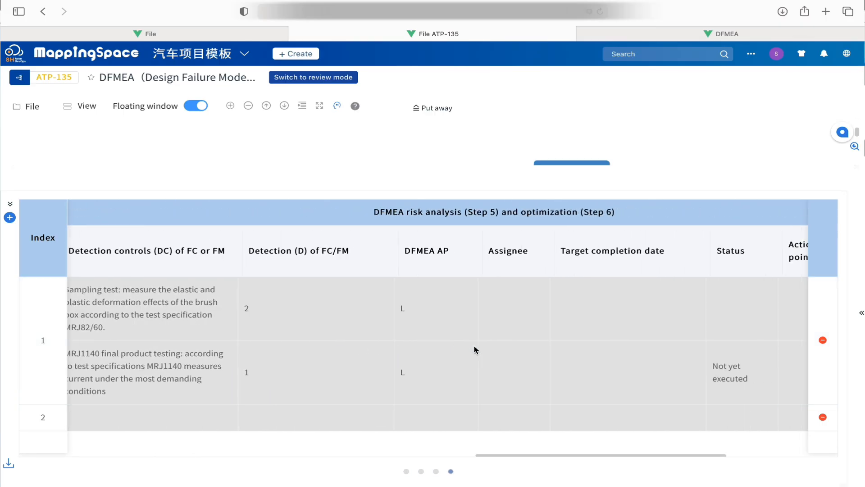
scroll(476, 350, "right", 10)
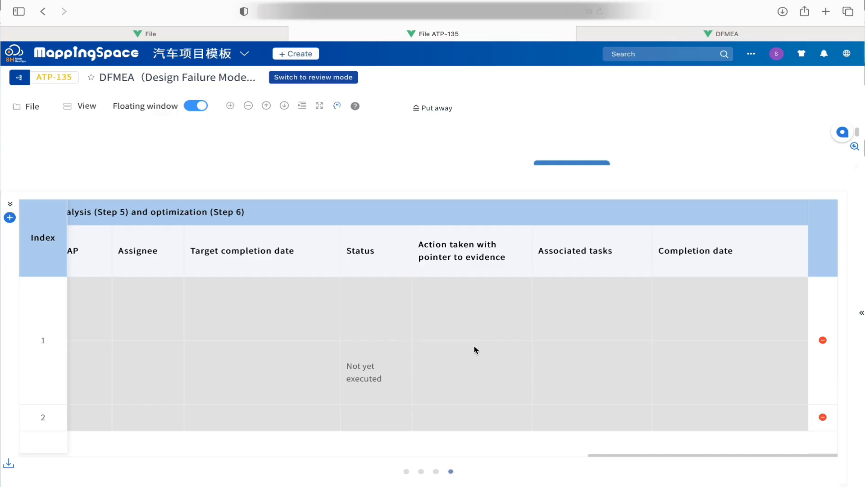
scroll(474, 349, "left", 10)
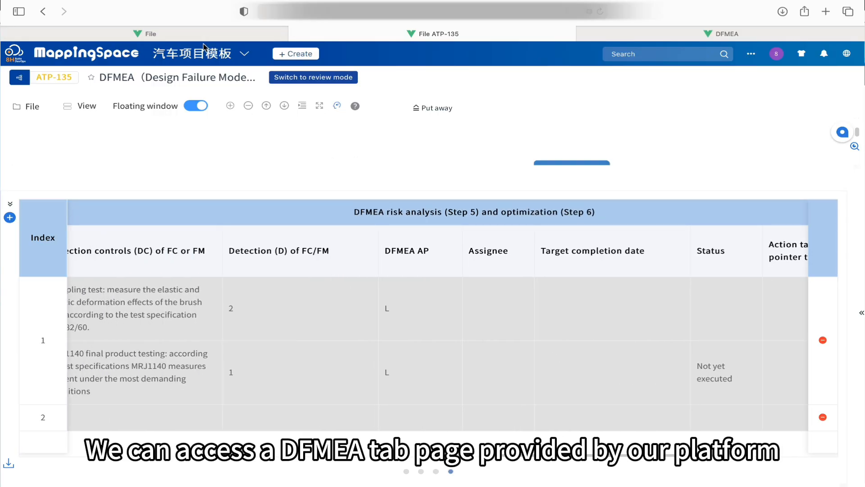
Open the project's DFMEA summary page and review its Received tasks, Created tasks and Optimization steps lists.
left_click(678, 38)
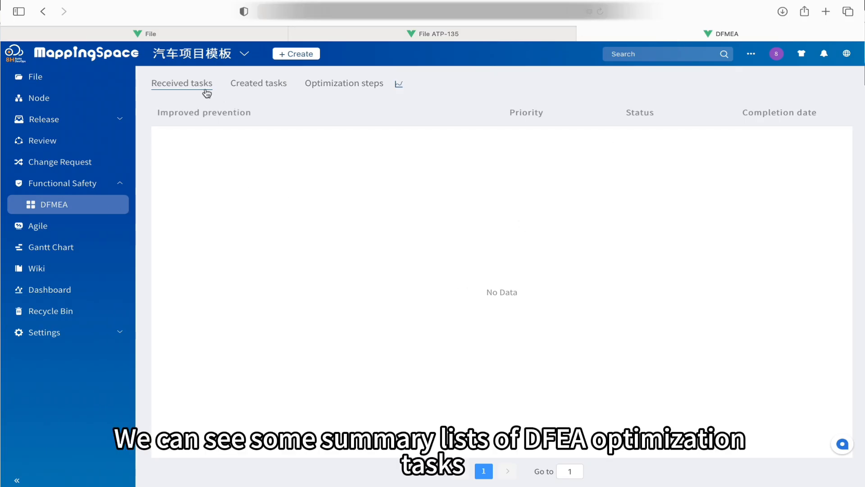
left_click(251, 86)
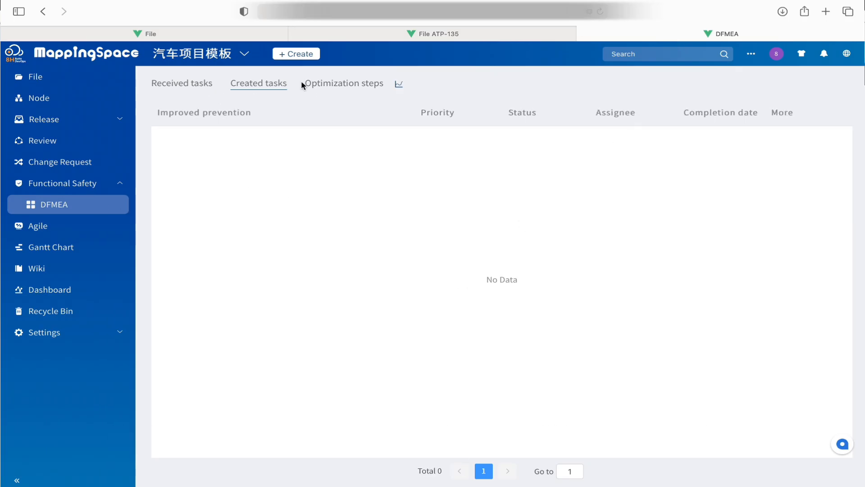
left_click(316, 85)
left_click(201, 88)
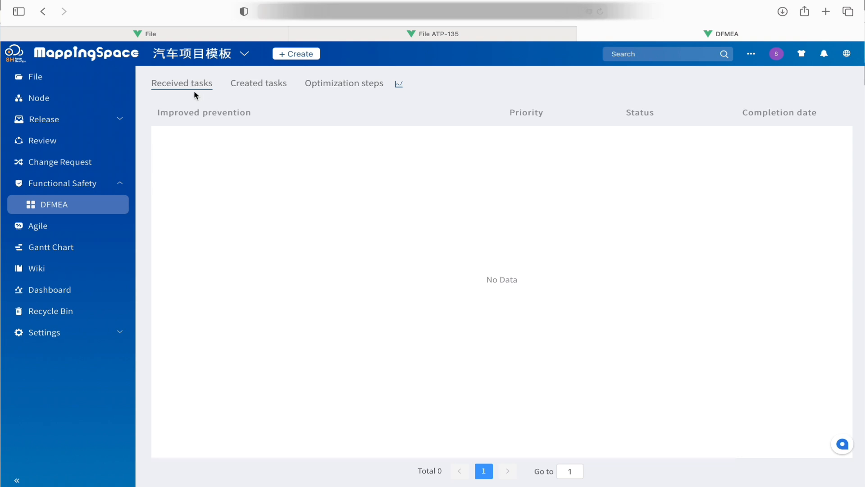
left_click(248, 85)
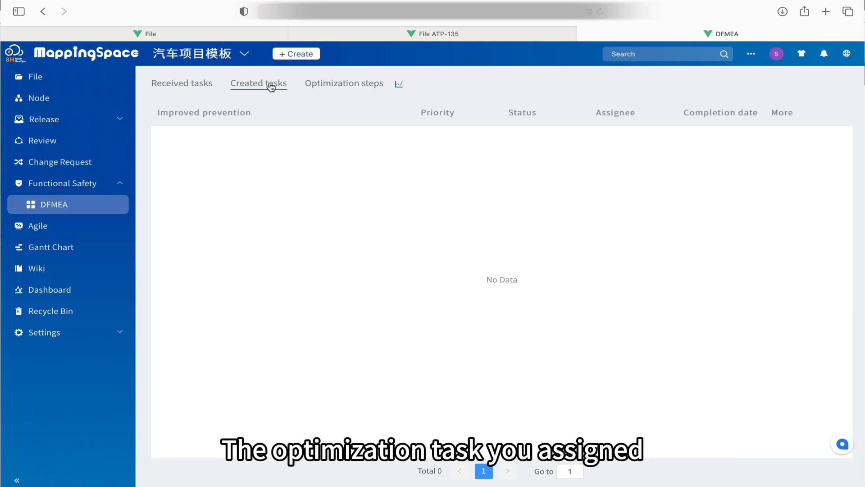
left_click(330, 84)
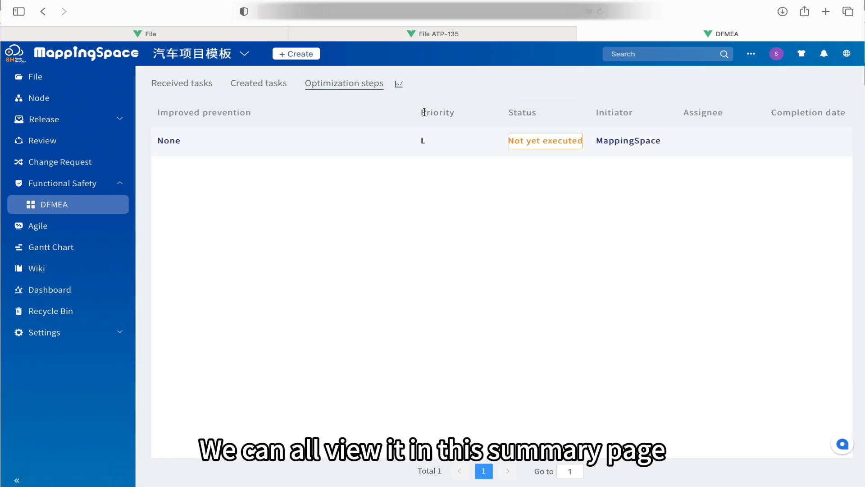
Display the status pie chart of the optimization measures and inspect its Not yet executed slice.
left_click(398, 86)
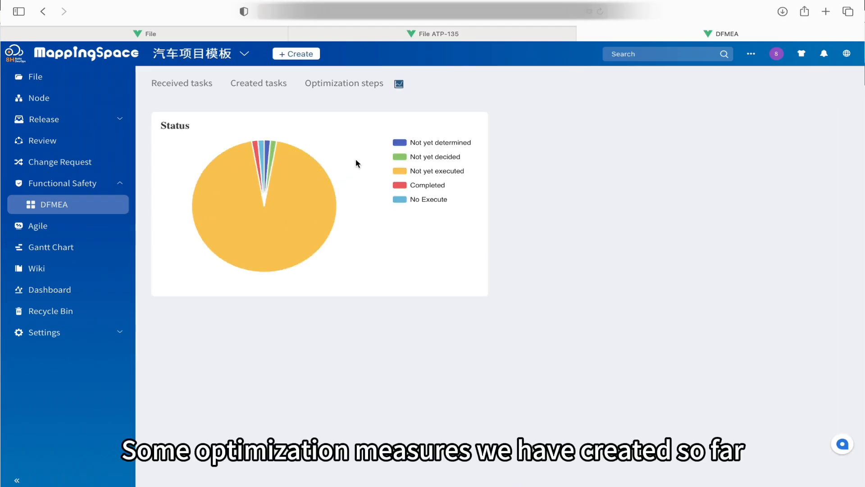
mouse_move(224, 189)
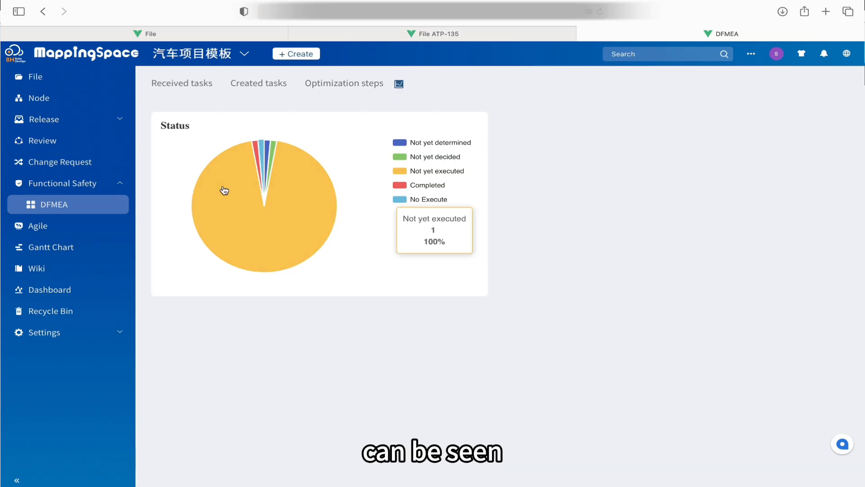